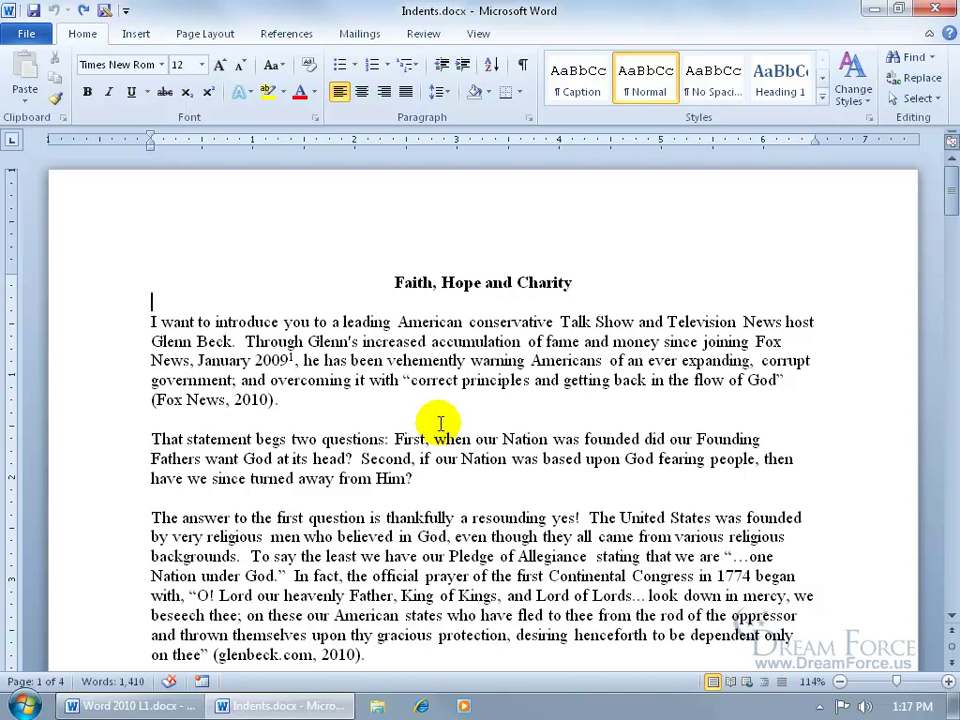
Show the formatting marks to inspect the first paragraph's end, then hide them again
{"action": "left_click", "coordinate": [369, 360]}
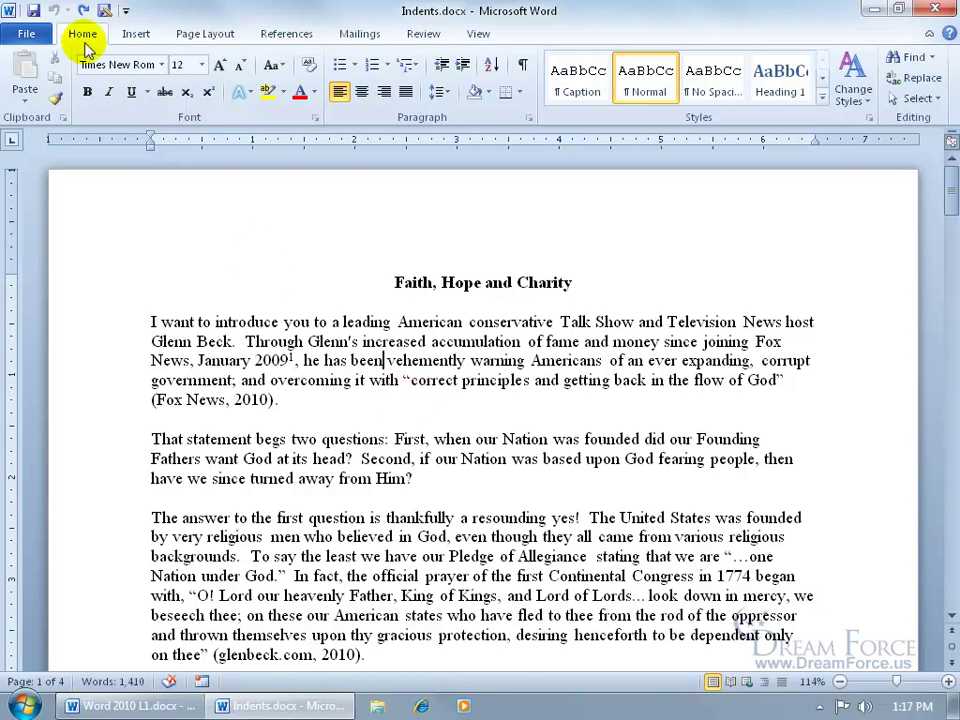
{"action": "left_click", "coordinate": [522, 64]}
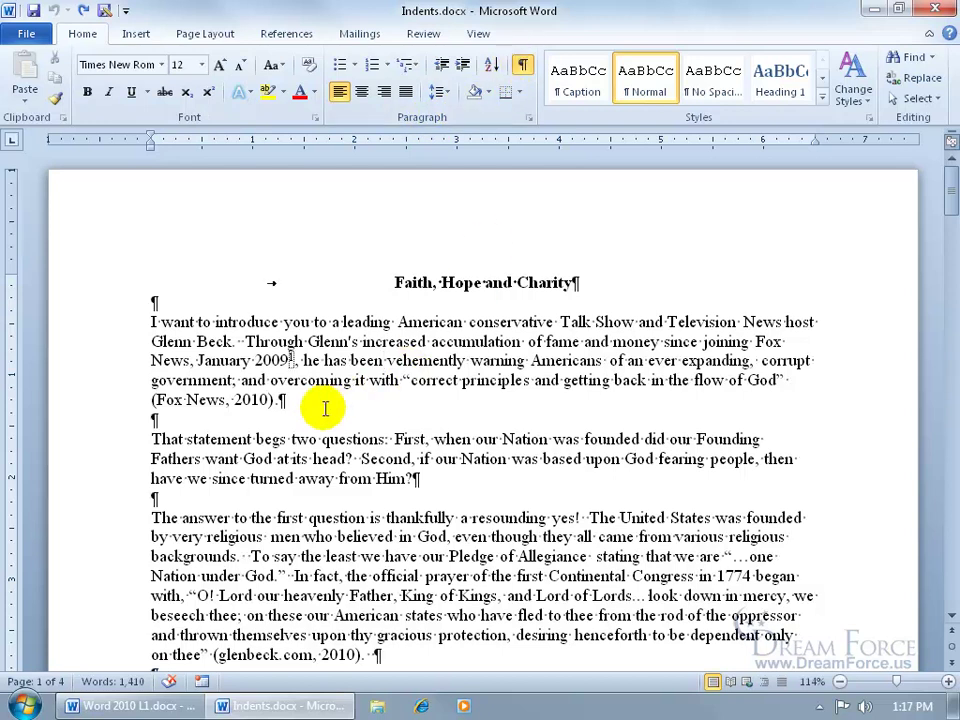
{"action": "left_click", "coordinate": [285, 400]}
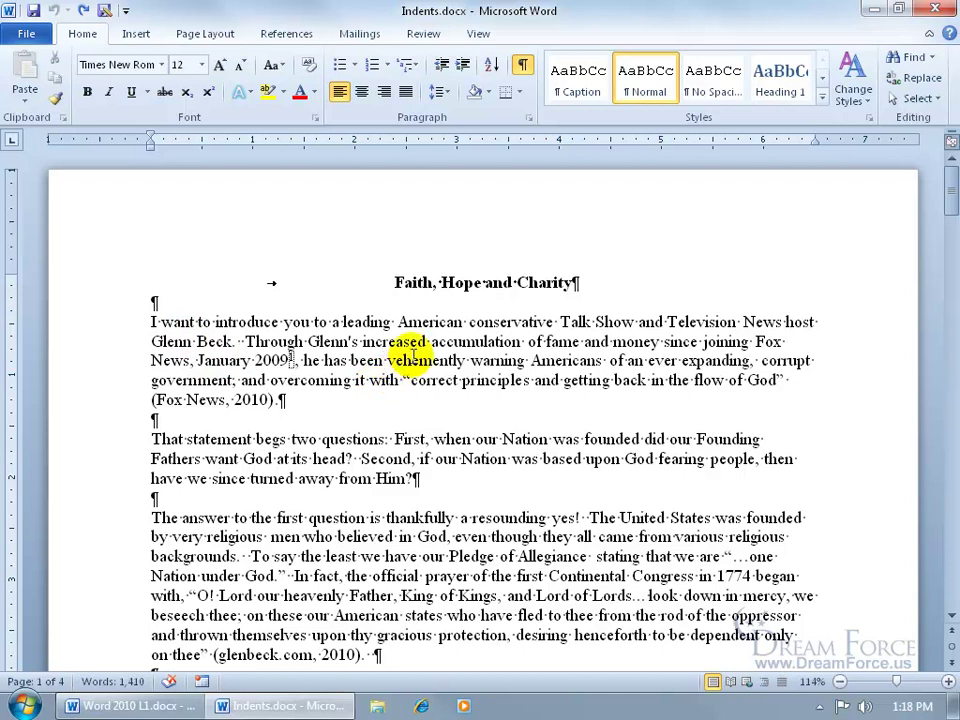
{"action": "left_click", "coordinate": [522, 66]}
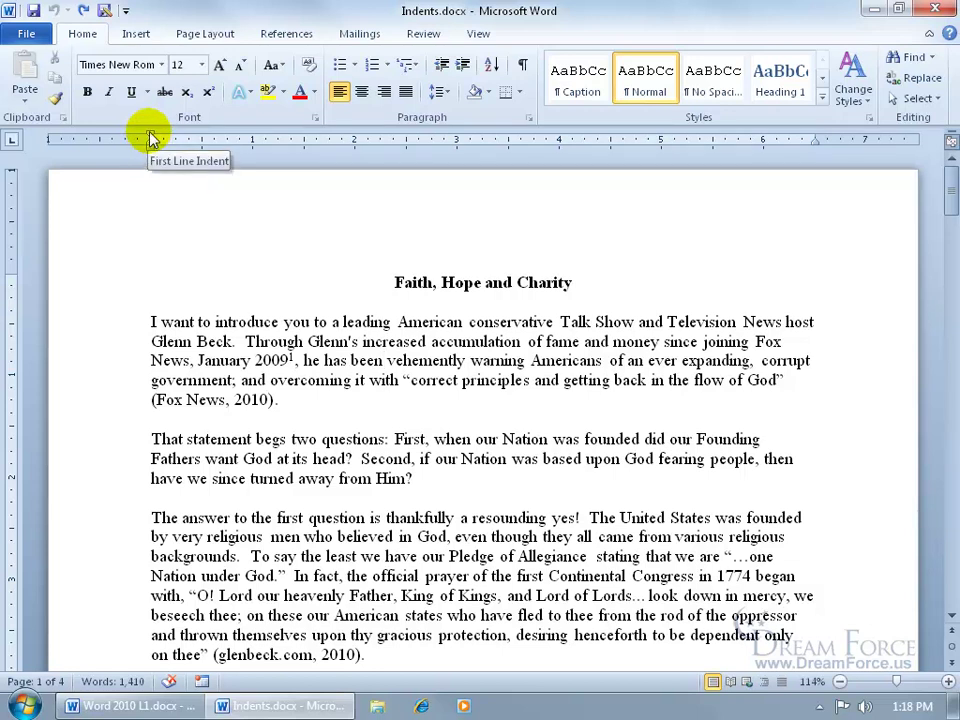
Indent the first paragraph's first line by 0.5" and pick up its formatting with Format Painter
{"action": "left_click_drag", "start_coordinate": [152, 138], "coordinate": [203, 139]}
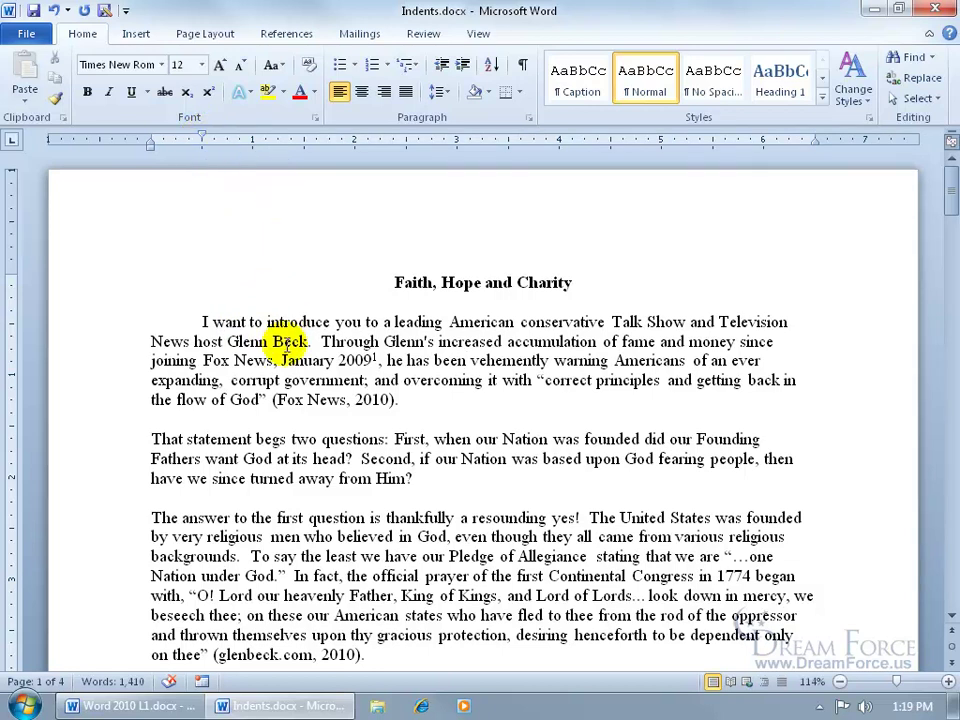
{"action": "left_click", "coordinate": [249, 458]}
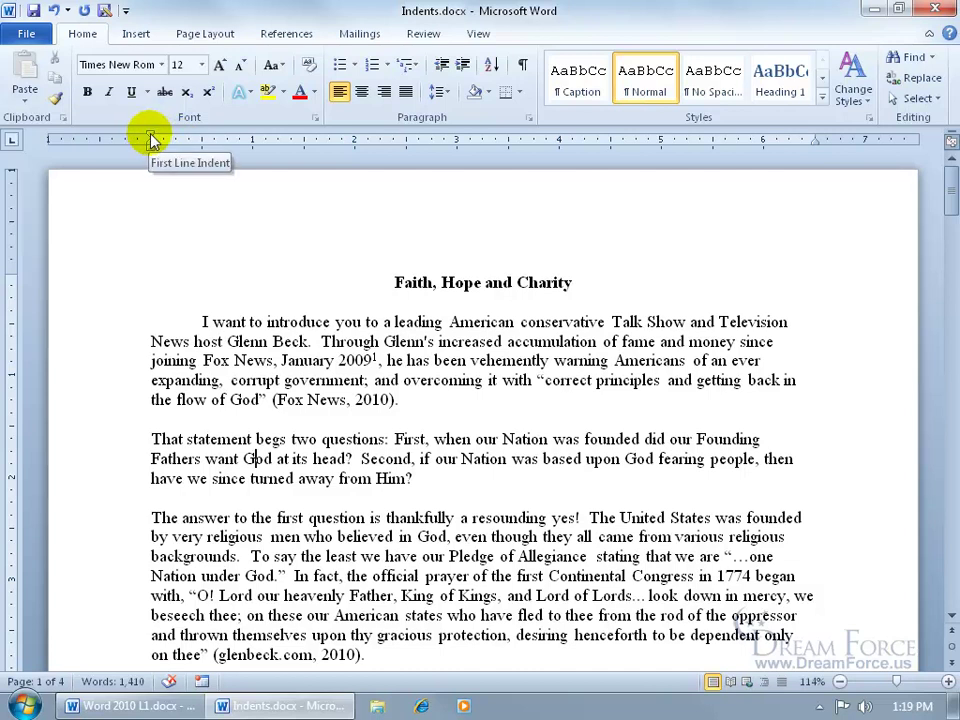
{"action": "left_click", "coordinate": [421, 341]}
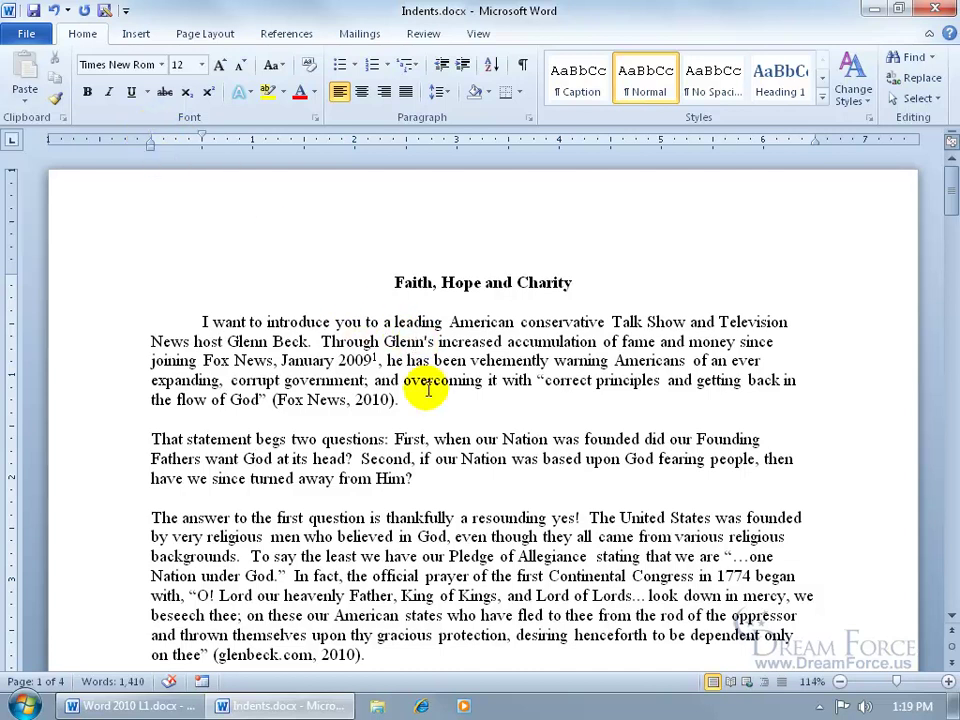
{"action": "left_click", "coordinate": [56, 97]}
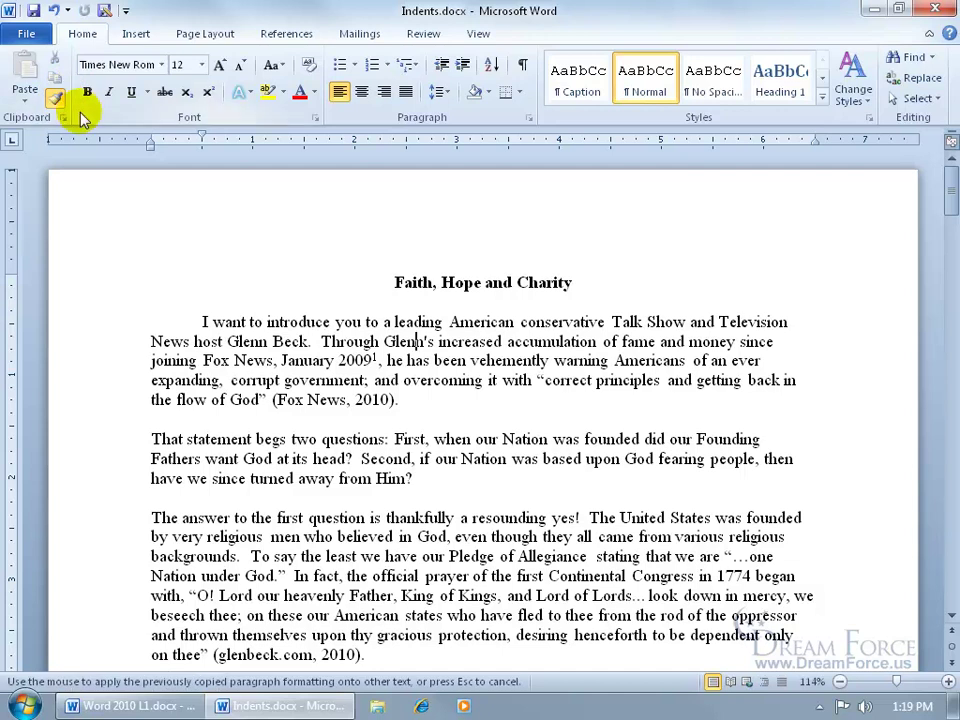
Paint the 0.5" first-line indent onto paragraphs two and three, then return to paragraph one
{"action": "left_click", "coordinate": [366, 458]}
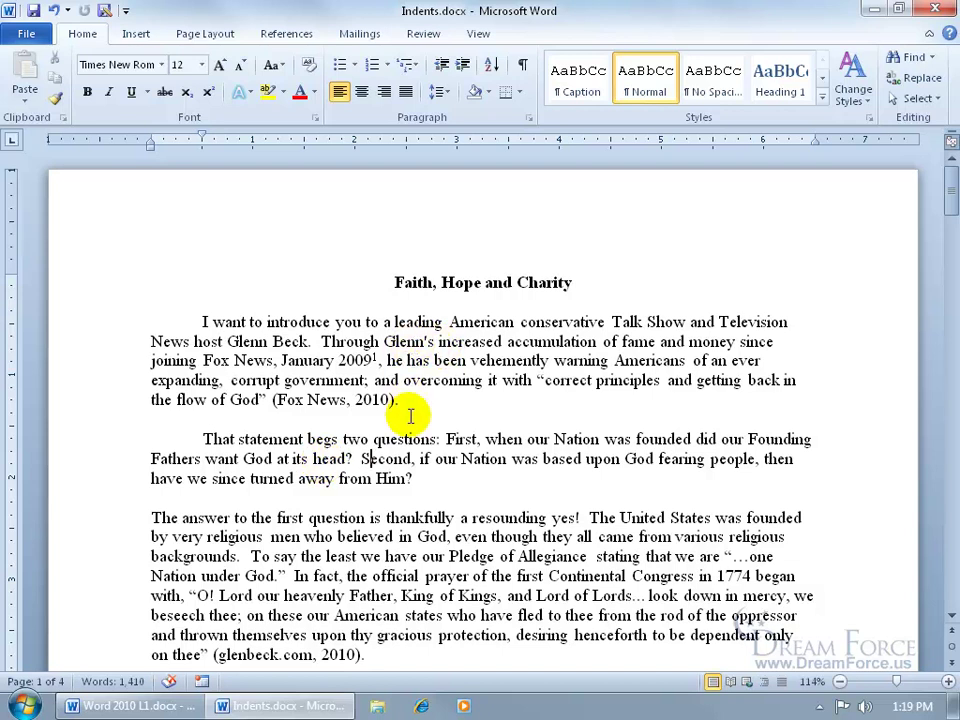
{"action": "left_click", "coordinate": [57, 102]}
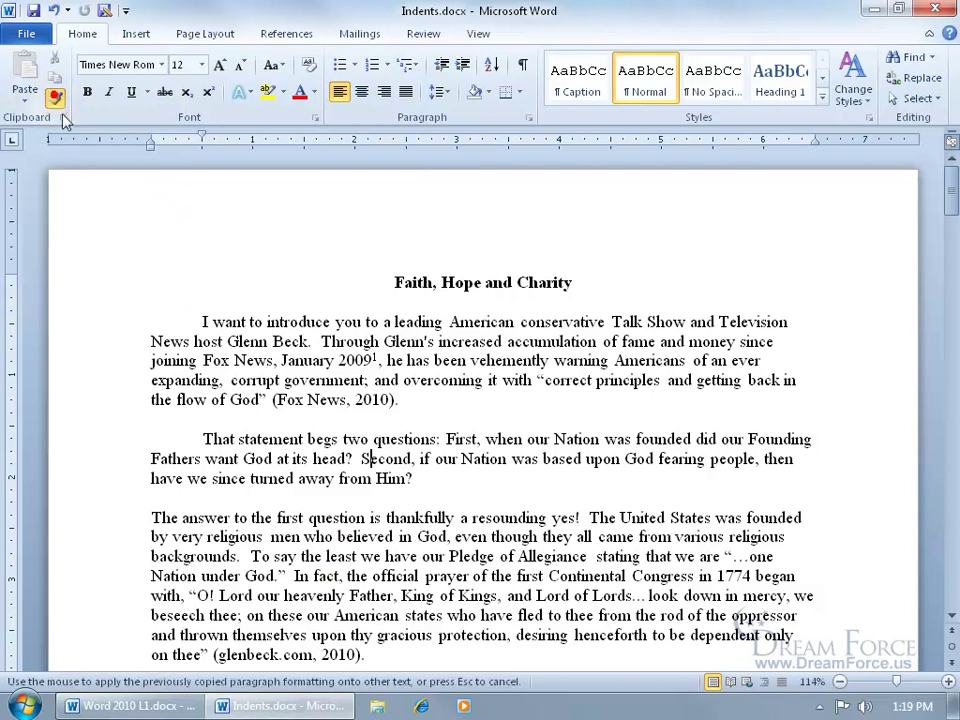
{"action": "left_click", "coordinate": [430, 537]}
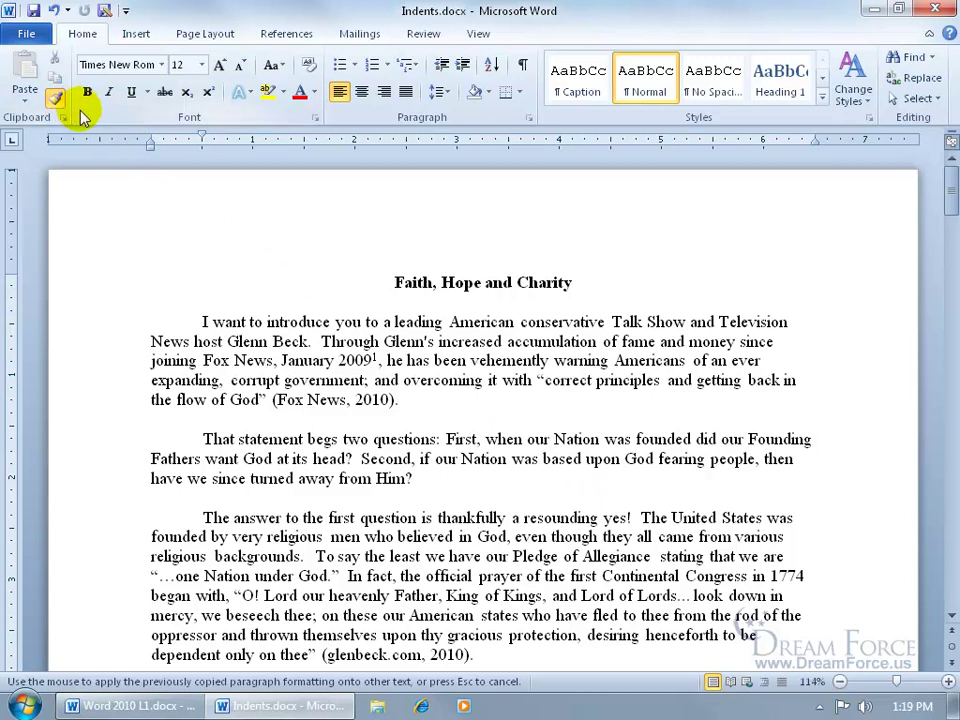
{"action": "key", "text": "Escape"}
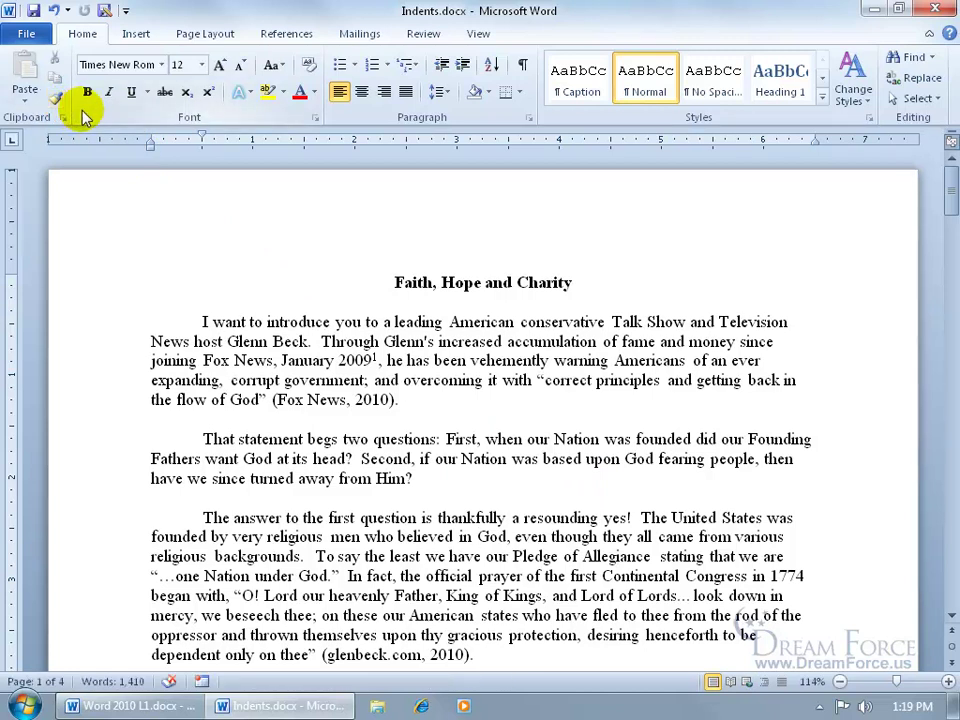
{"action": "left_click", "coordinate": [321, 360]}
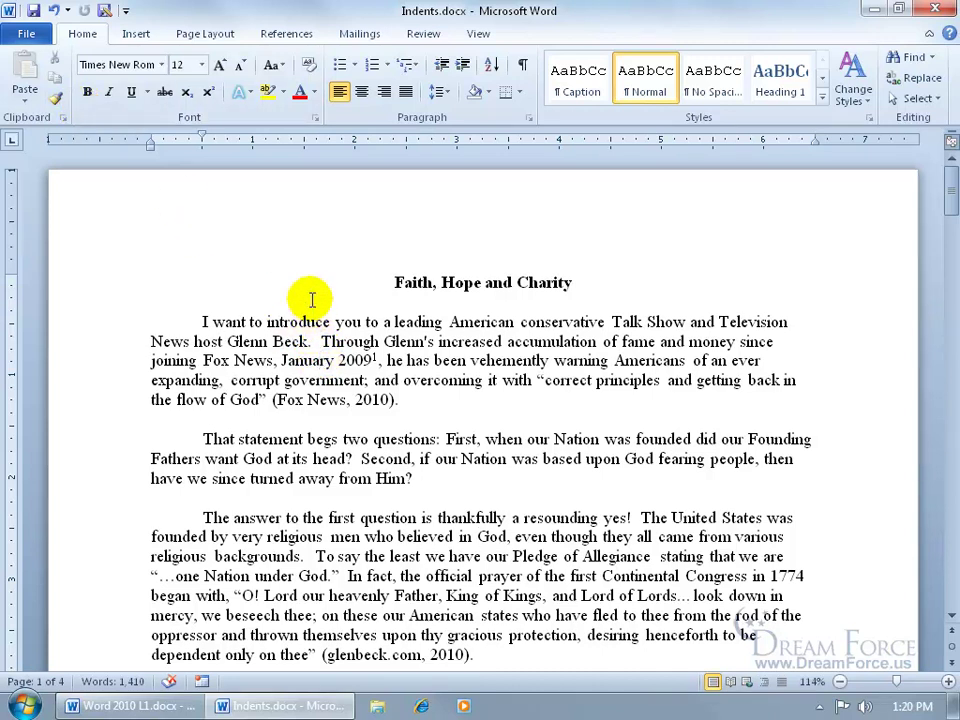
Remove the first paragraph's first-line indent, then try a 0.5" hanging indent and undo it
{"action": "mouse_move", "coordinate": [201, 134]}
{"action": "left_mouse_down"}
{"action": "mouse_move", "coordinate": [161, 133]}
{"action": "mouse_move", "coordinate": [155, 145]}
{"action": "left_mouse_up"}
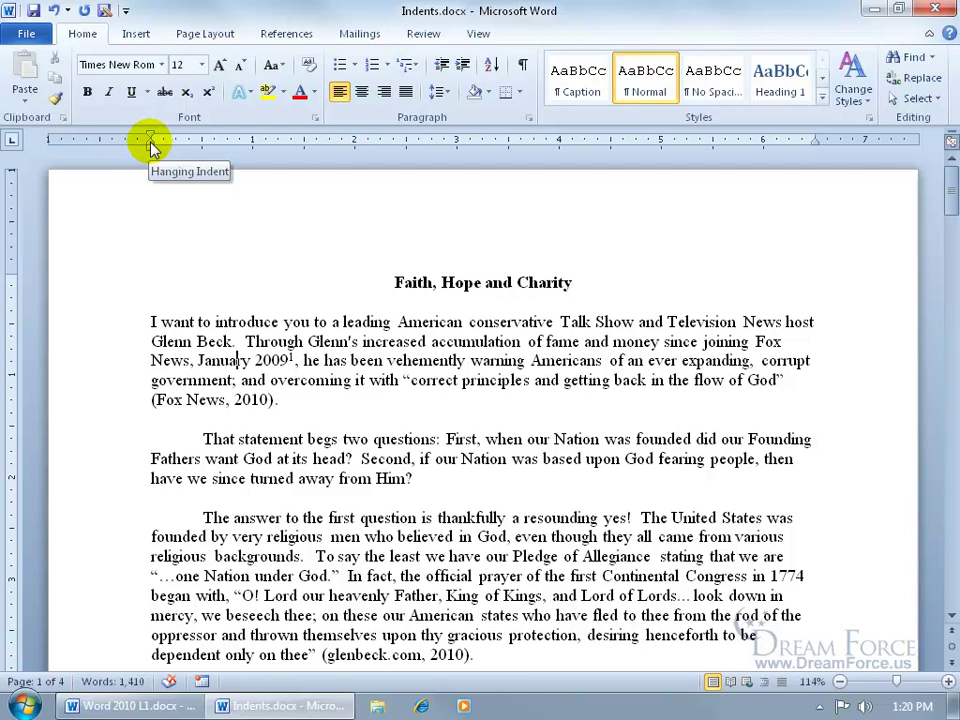
{"action": "left_click_drag", "start_coordinate": [150, 145], "coordinate": [202, 146]}
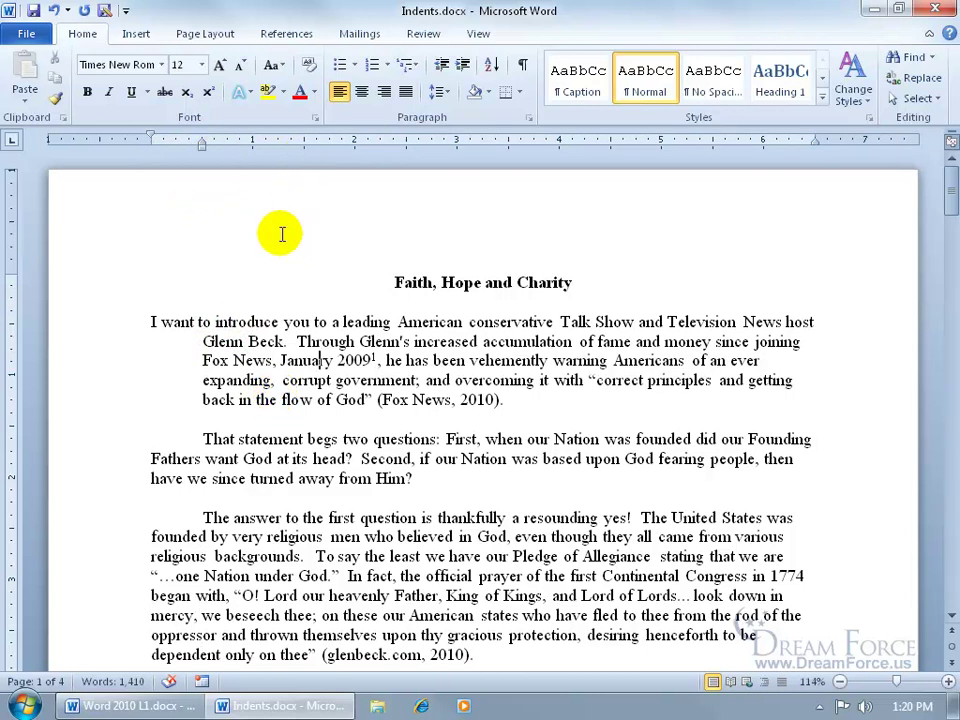
{"action": "left_click", "coordinate": [55, 12]}
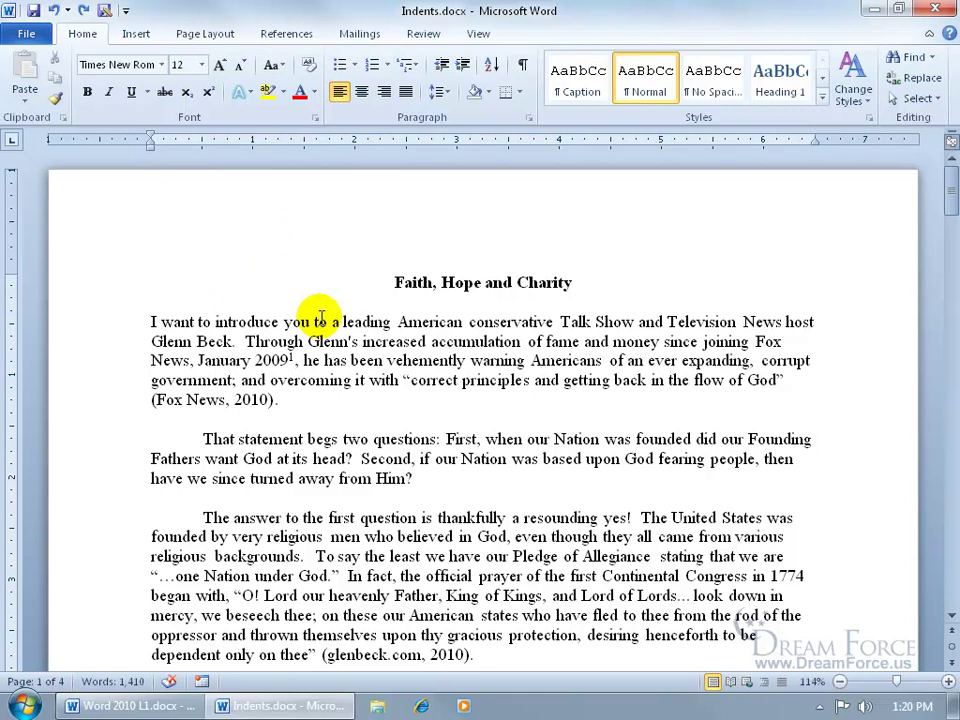
Apply two hanging indents with Ctrl+T, then undo them until the paragraph is flush left
{"action": "key", "text": "ctrl+t"}
{"action": "key", "text": "ctrl+t"}
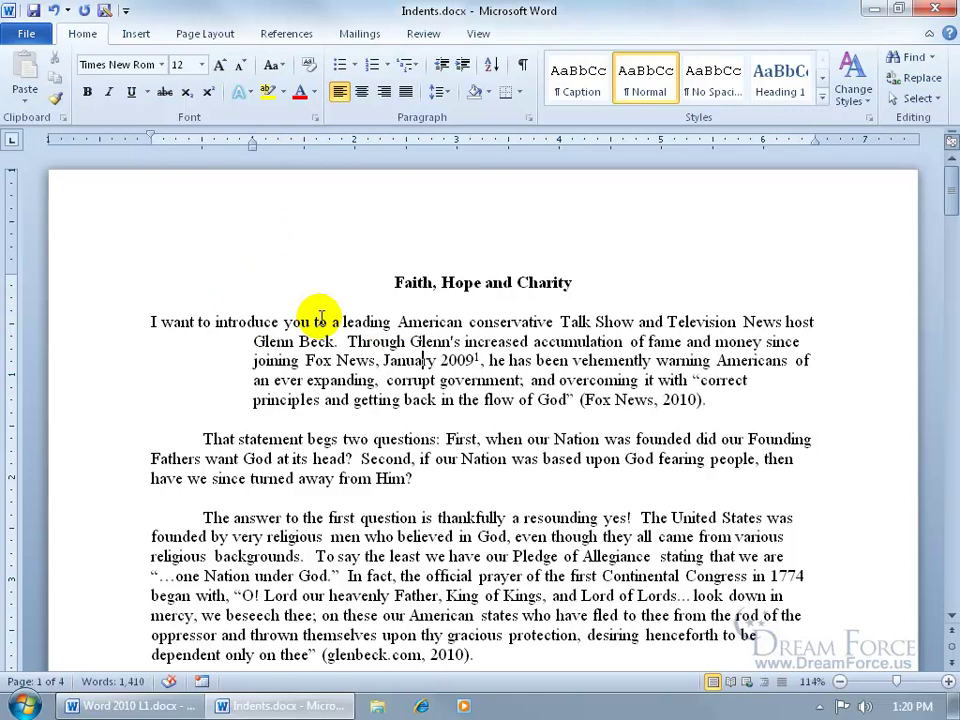
{"action": "key", "text": "ctrl+t"}
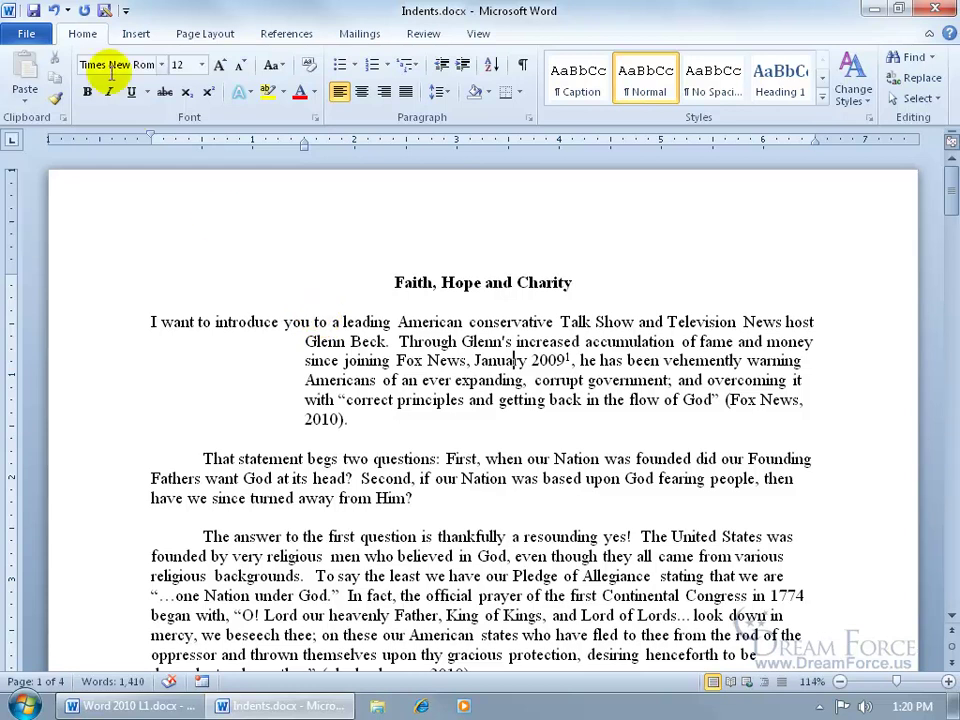
{"action": "left_click", "coordinate": [52, 11]}
{"action": "left_click", "coordinate": [52, 11]}
{"action": "left_click", "coordinate": [52, 11]}
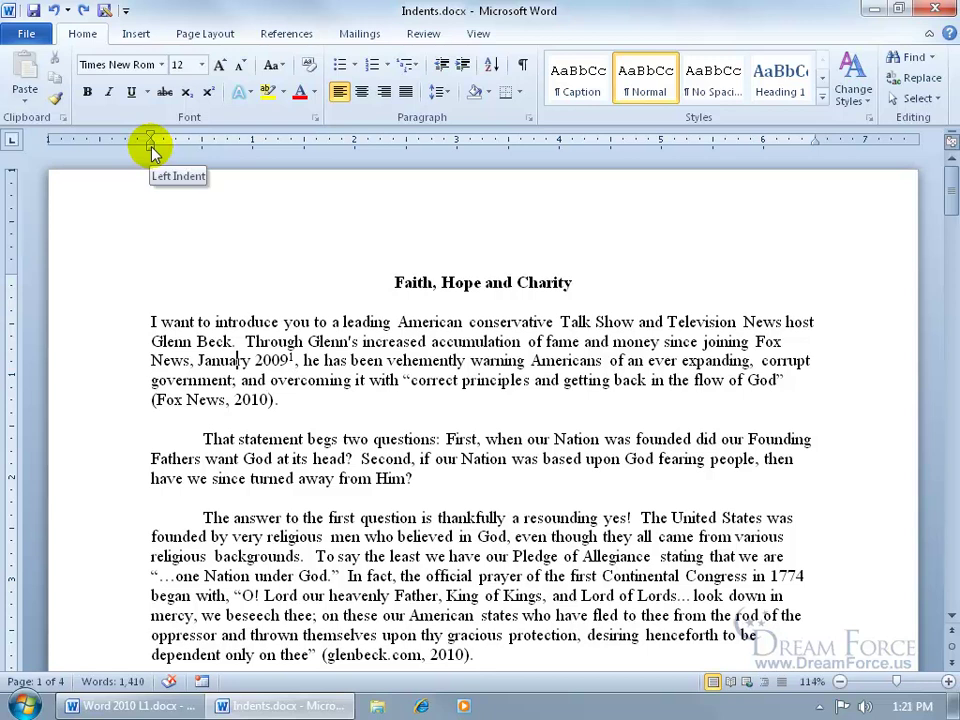
{"action": "left_click_drag", "start_coordinate": [152, 148], "coordinate": [202, 149]}
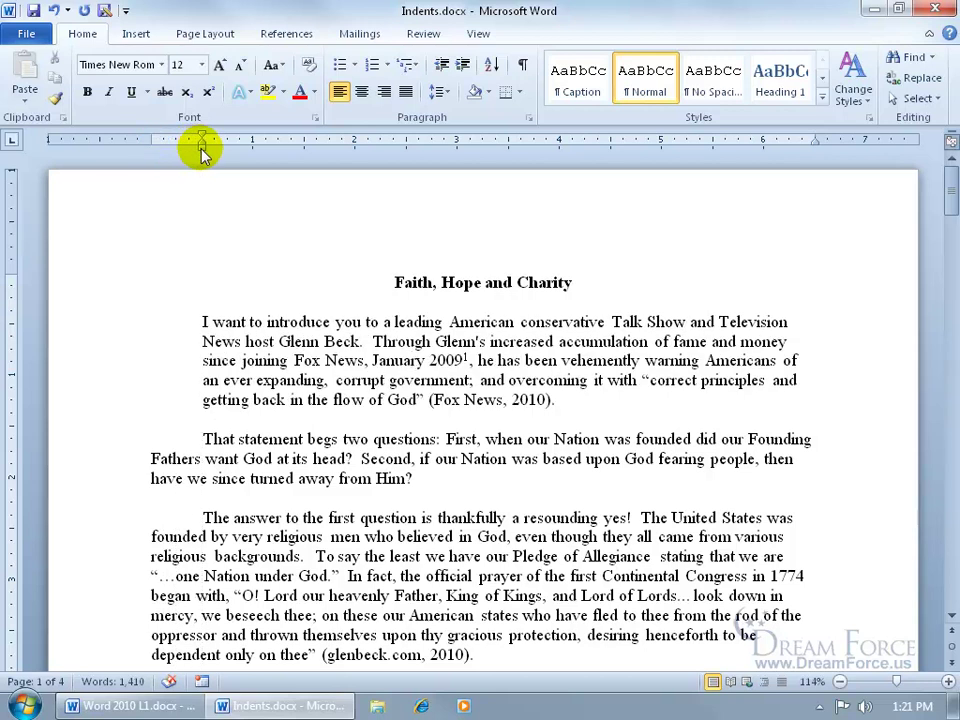
{"action": "left_click", "coordinate": [55, 11]}
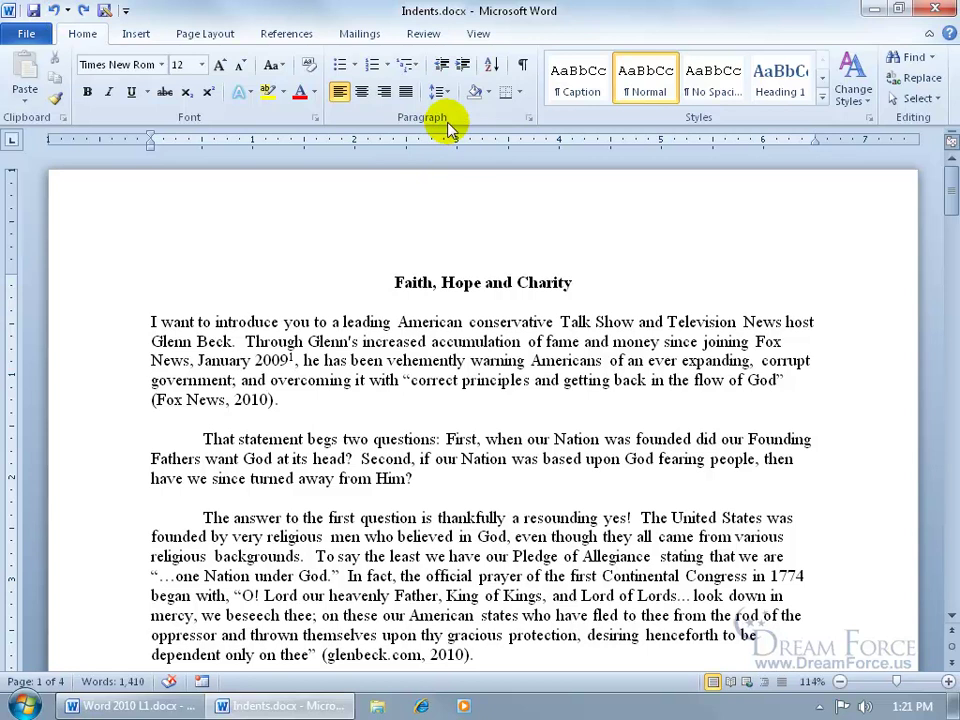
{"action": "left_click", "coordinate": [463, 66]}
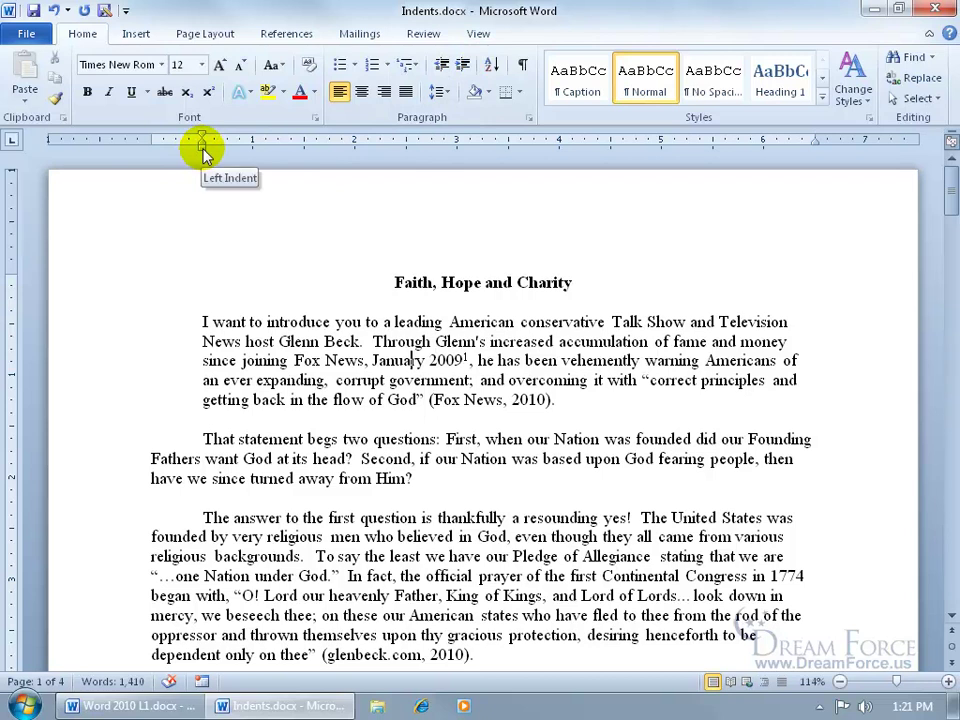
{"action": "left_click", "coordinate": [53, 10]}
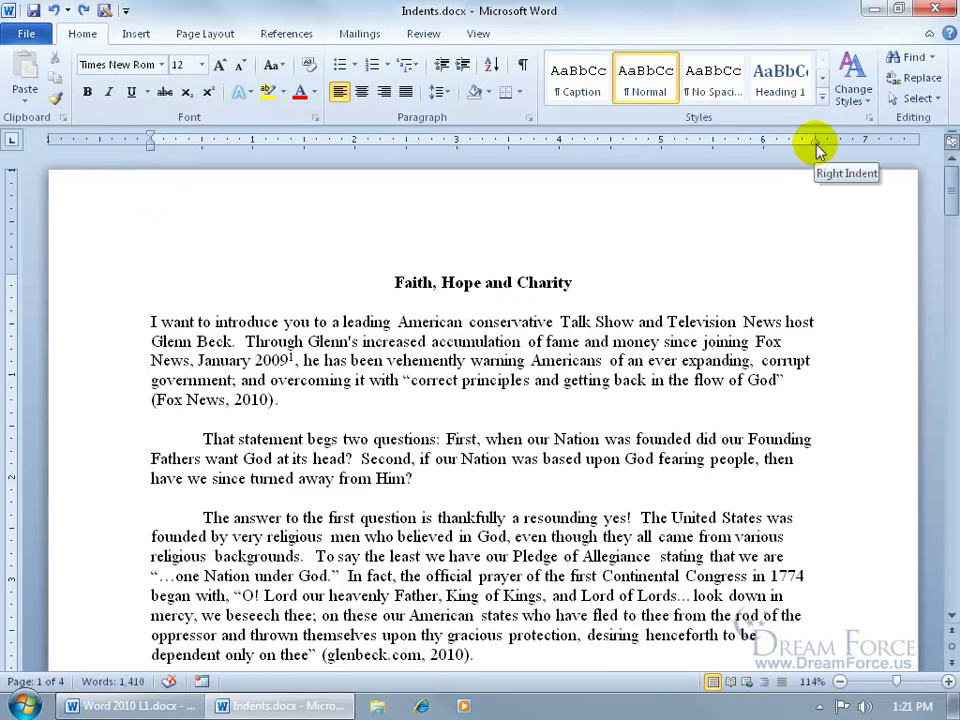
{"action": "left_click_drag", "start_coordinate": [815, 143], "coordinate": [763, 140]}
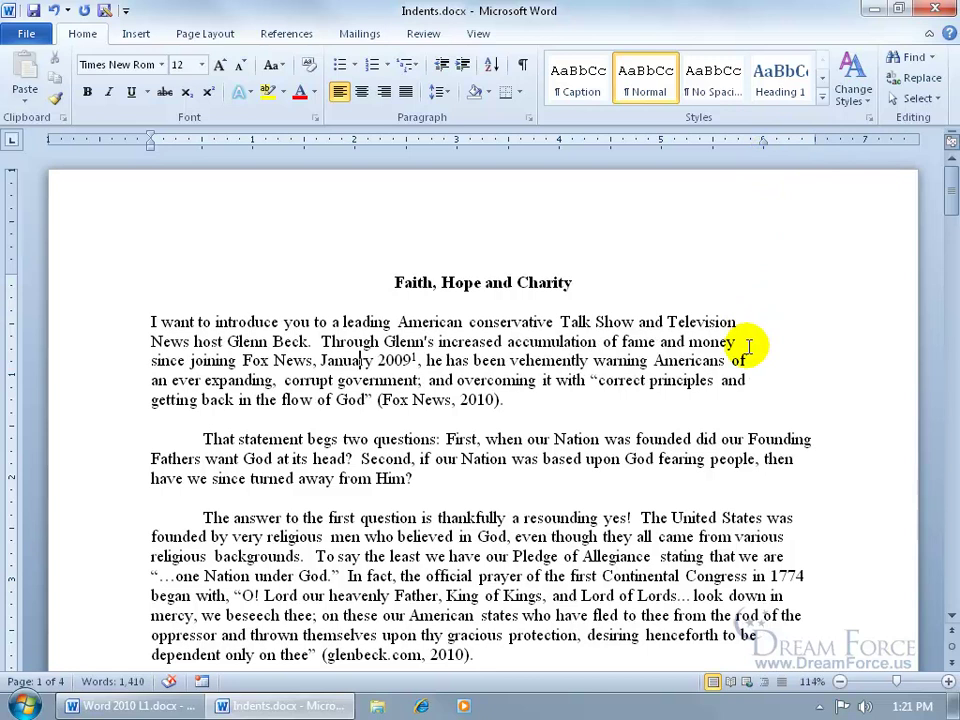
{"action": "left_click_drag", "start_coordinate": [150, 146], "coordinate": [201, 146]}
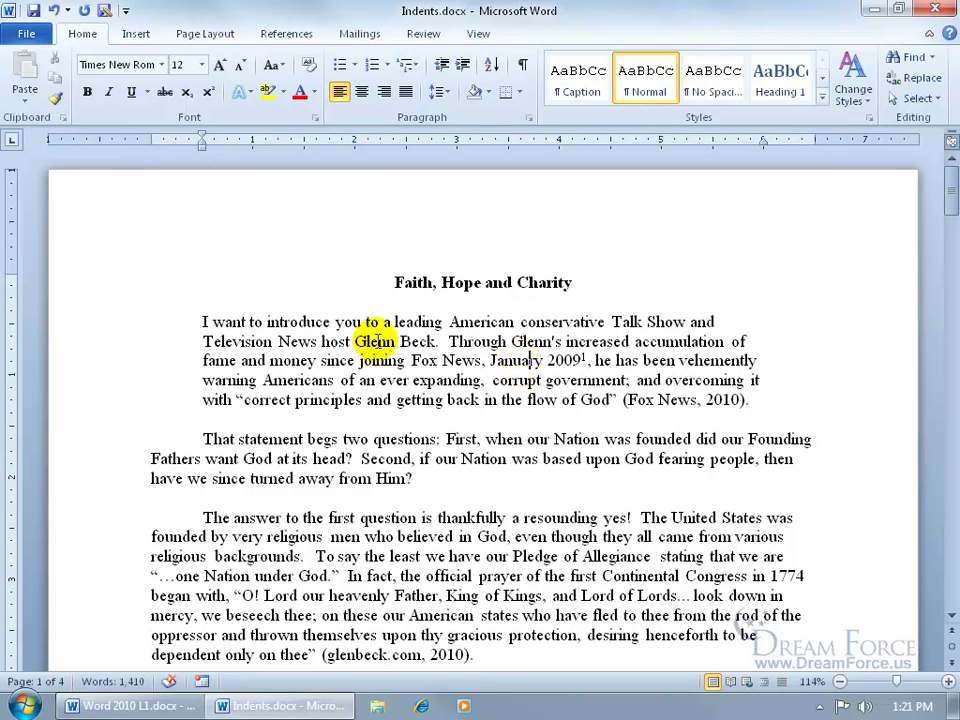
{"action": "left_click", "coordinate": [56, 10]}
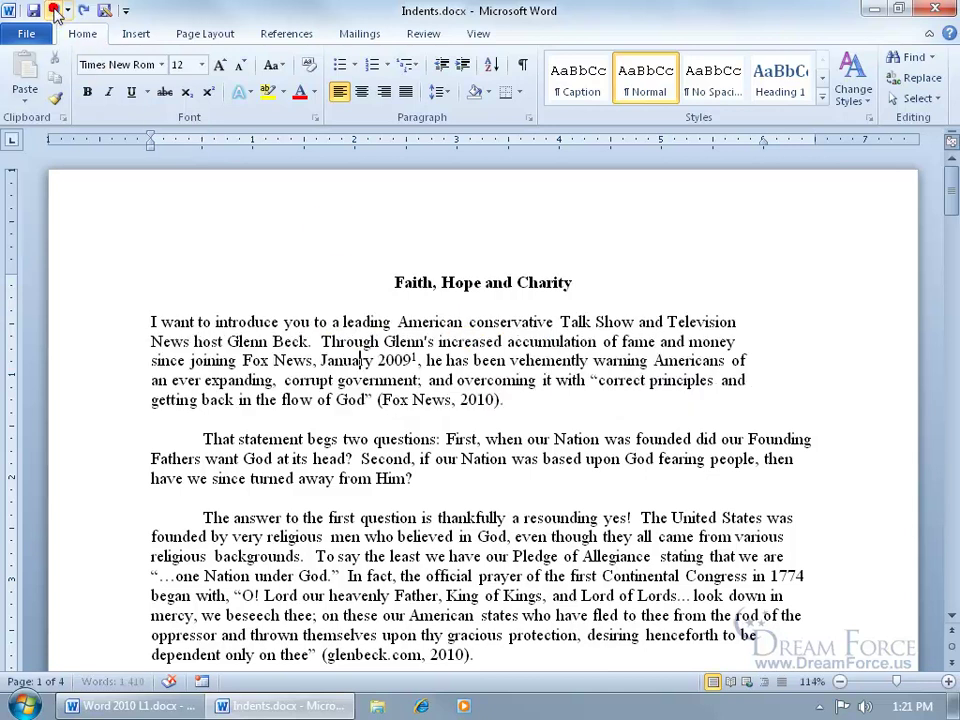
{"action": "left_click", "coordinate": [56, 10]}
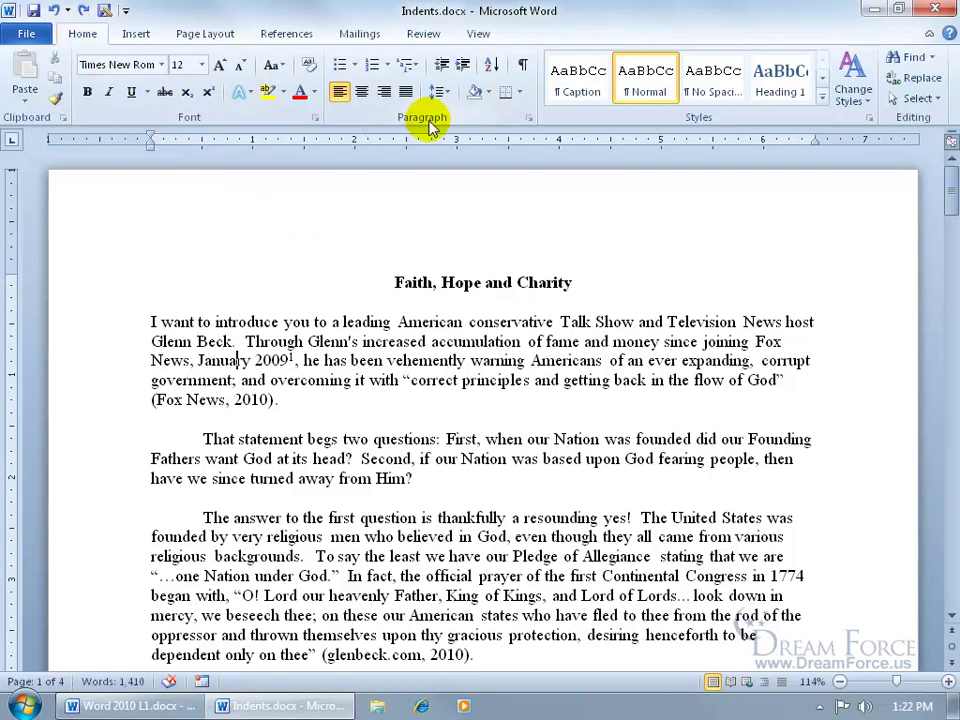
In the Paragraph dialog, set a Hanging special indent of 1.1" for the first paragraph
{"action": "left_click", "coordinate": [528, 118]}
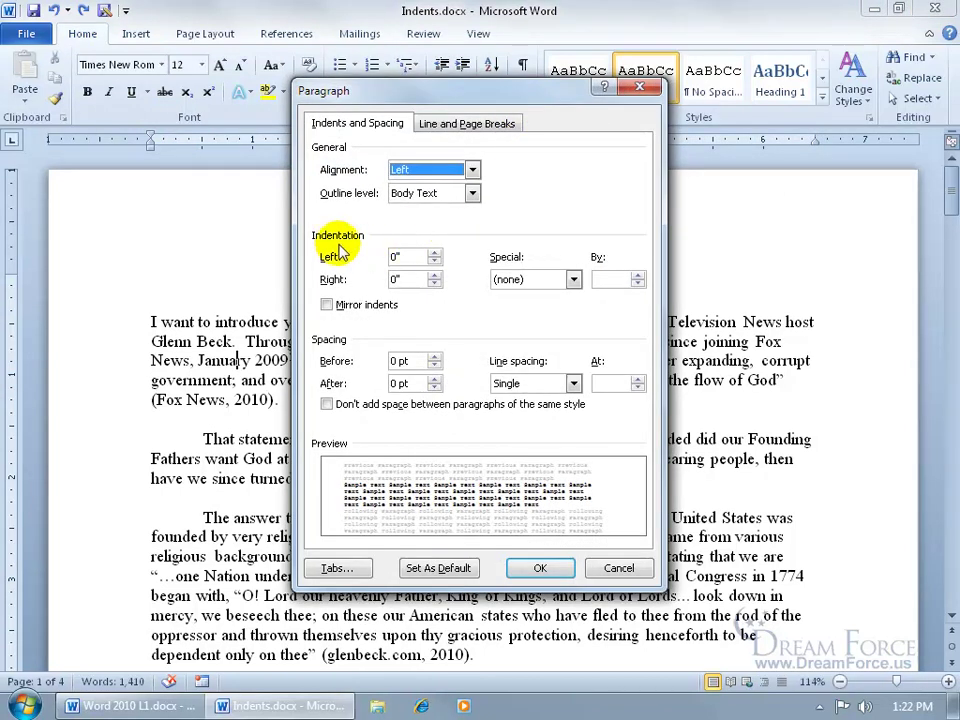
{"action": "left_click", "coordinate": [573, 280]}
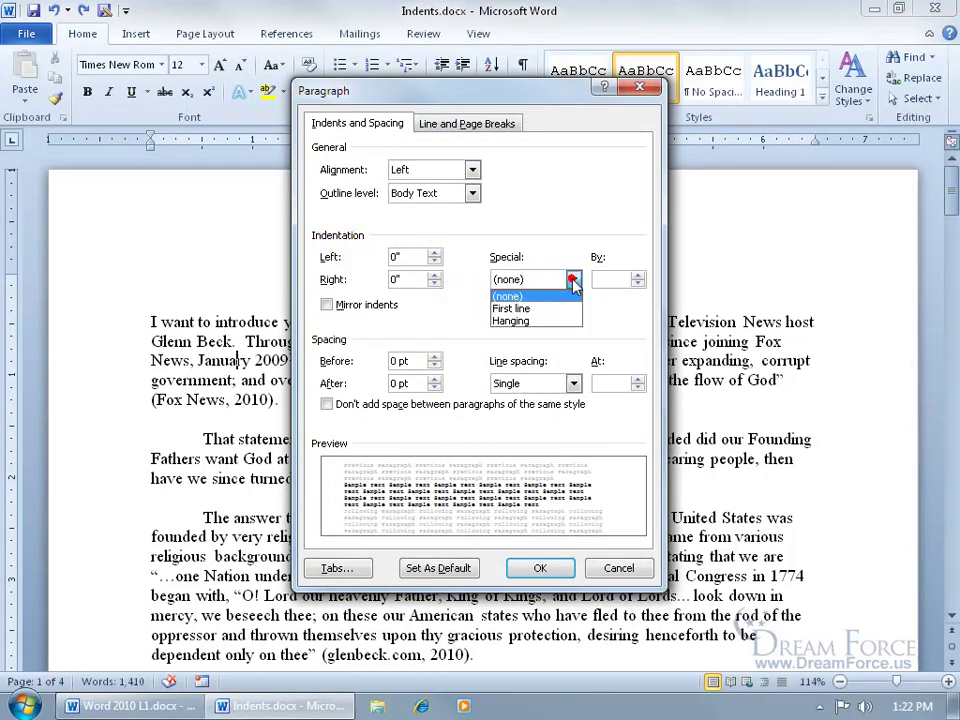
{"action": "left_click", "coordinate": [568, 308]}
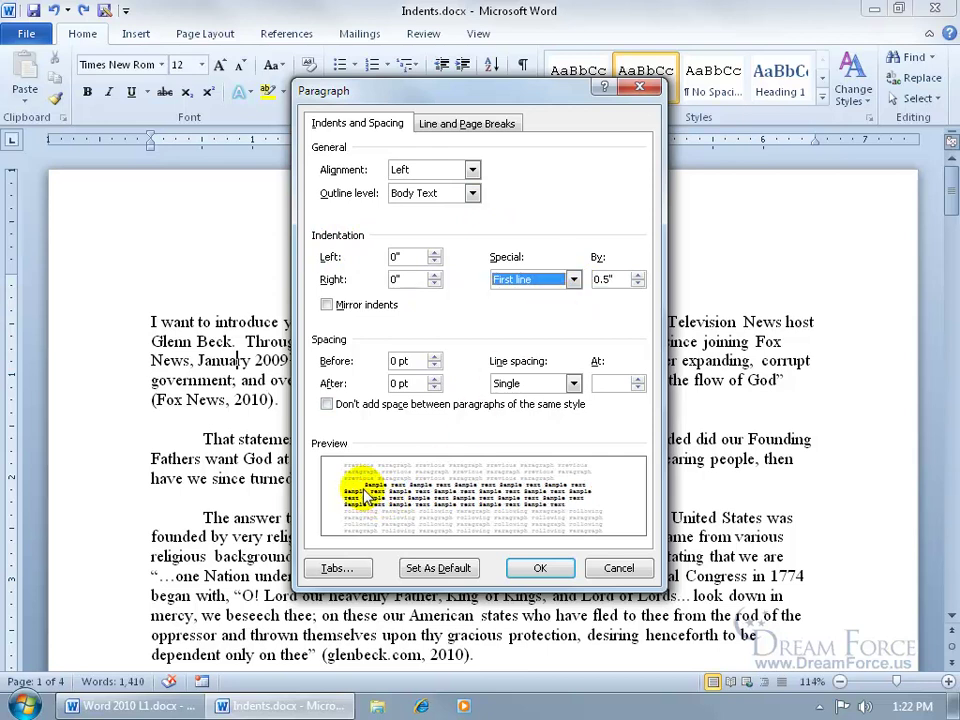
{"action": "left_click", "coordinate": [638, 275]}
{"action": "left_click", "coordinate": [638, 275]}
{"action": "left_click", "coordinate": [638, 275]}
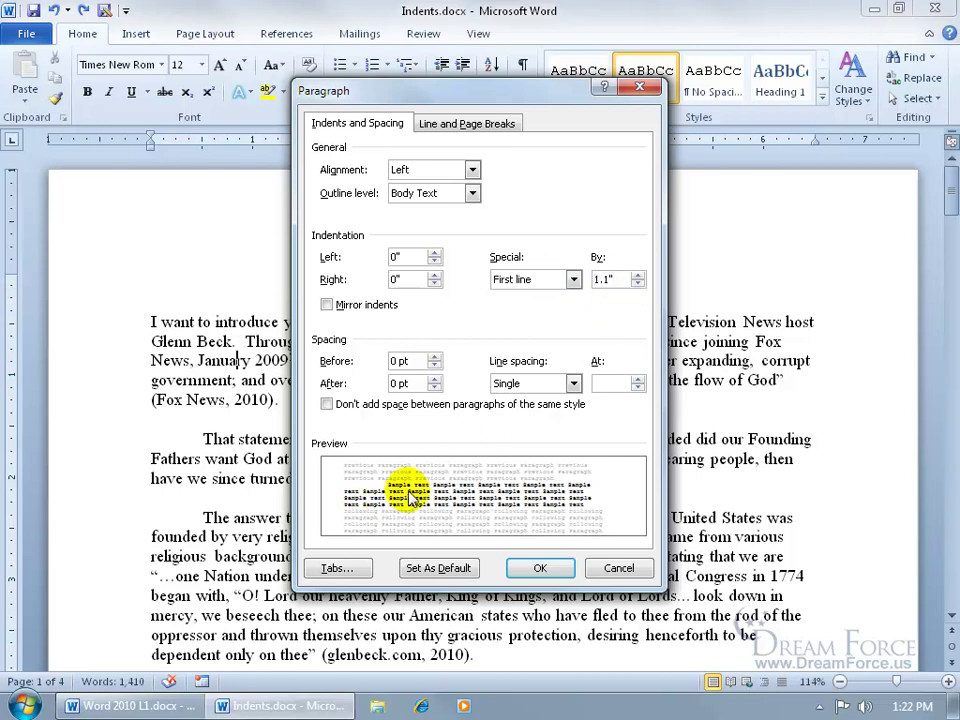
{"action": "left_click", "coordinate": [573, 279]}
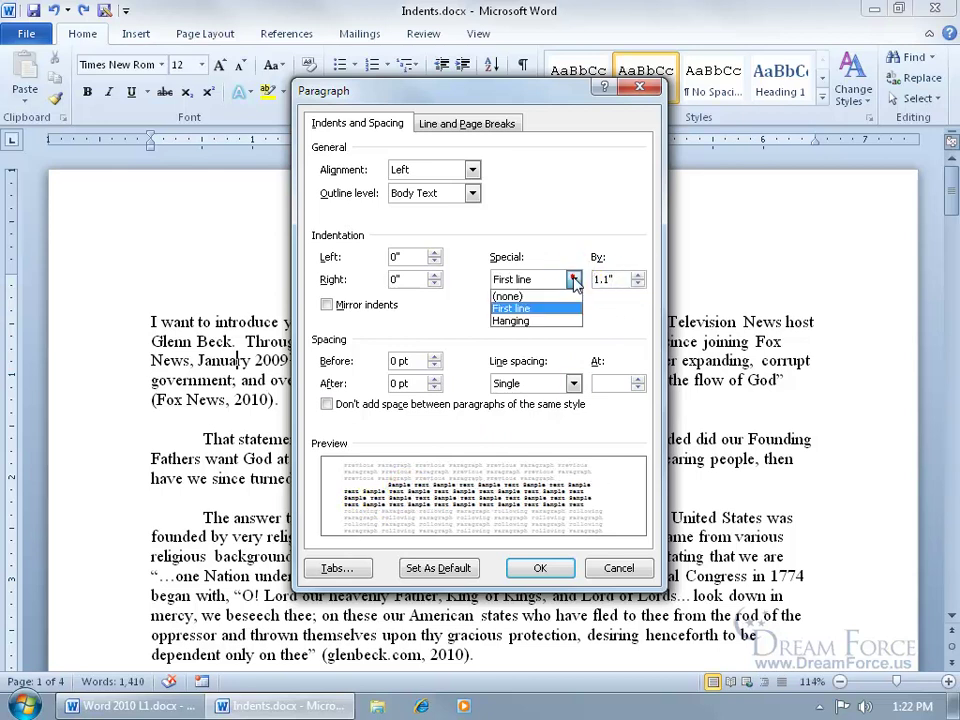
{"action": "left_click", "coordinate": [555, 323]}
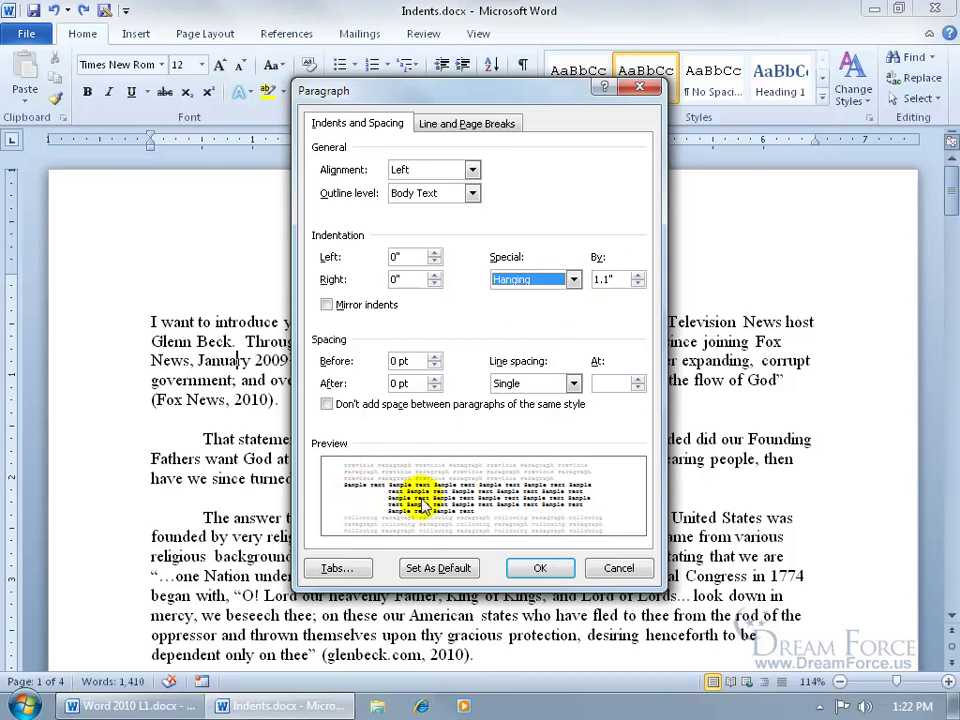
{"action": "left_click", "coordinate": [533, 566]}
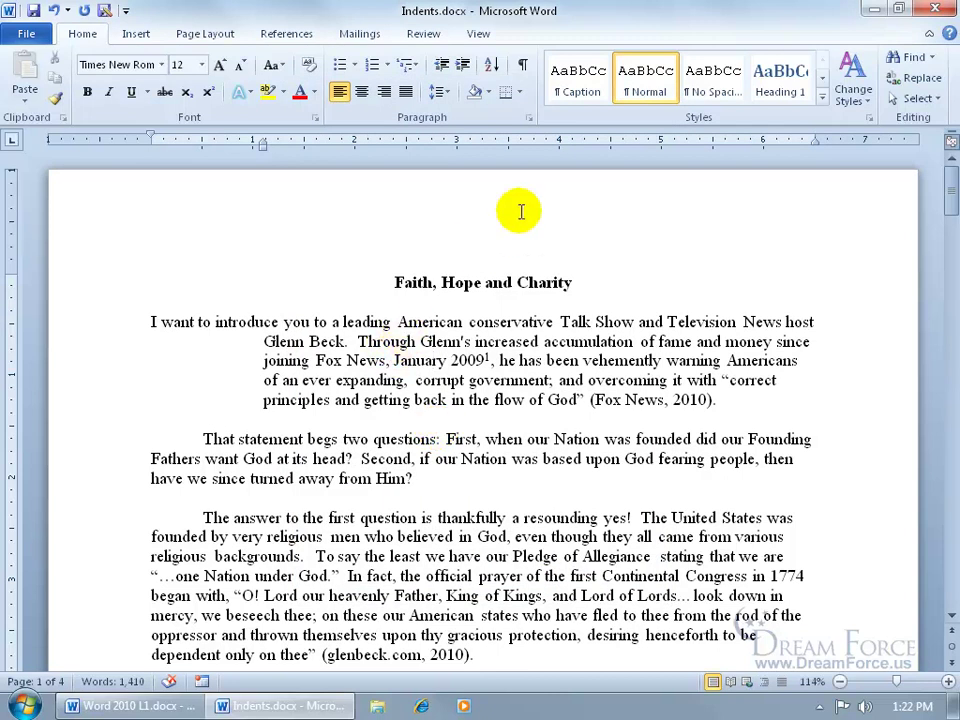
{"action": "left_click", "coordinate": [529, 119]}
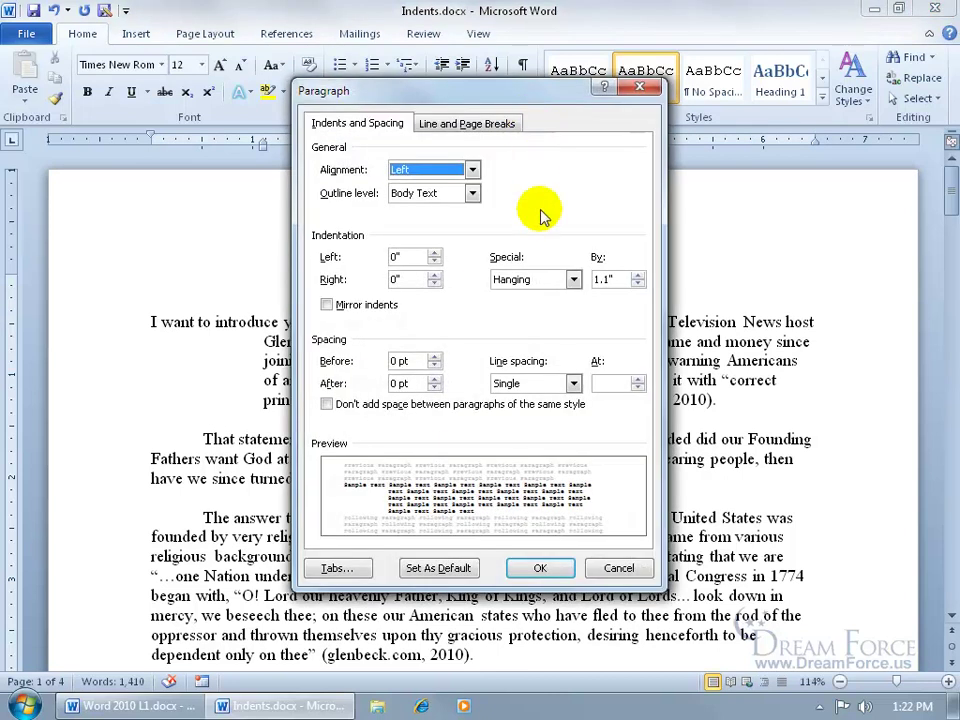
{"action": "left_click", "coordinate": [573, 279]}
{"action": "left_click", "coordinate": [561, 295]}
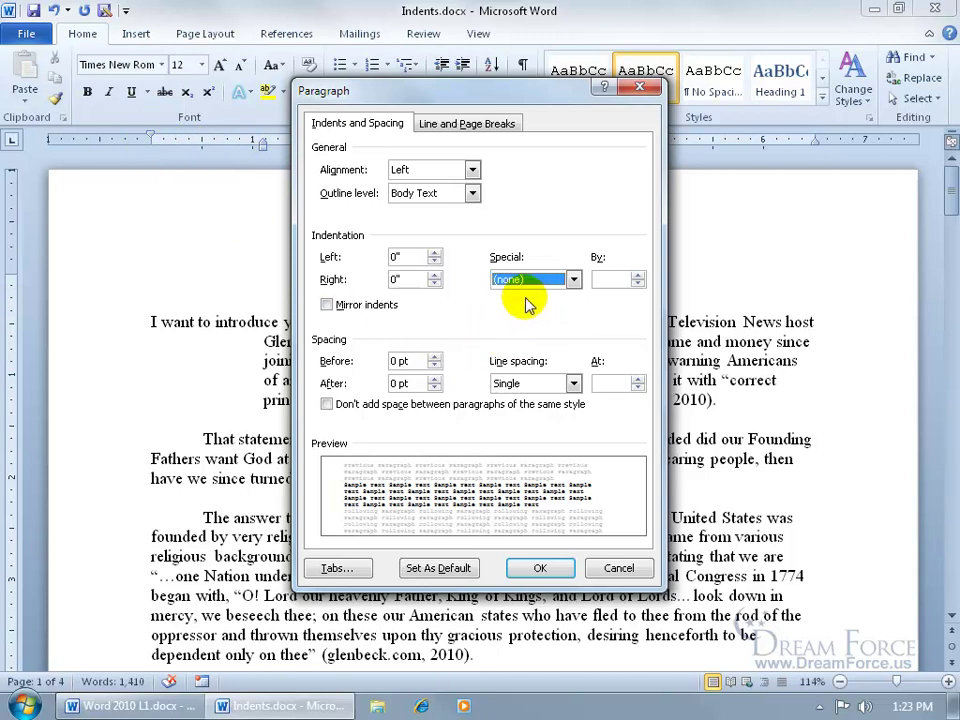
{"action": "left_click", "coordinate": [434, 254]}
{"action": "left_click", "coordinate": [434, 254]}
{"action": "left_click", "coordinate": [434, 254]}
{"action": "left_click", "coordinate": [434, 254]}
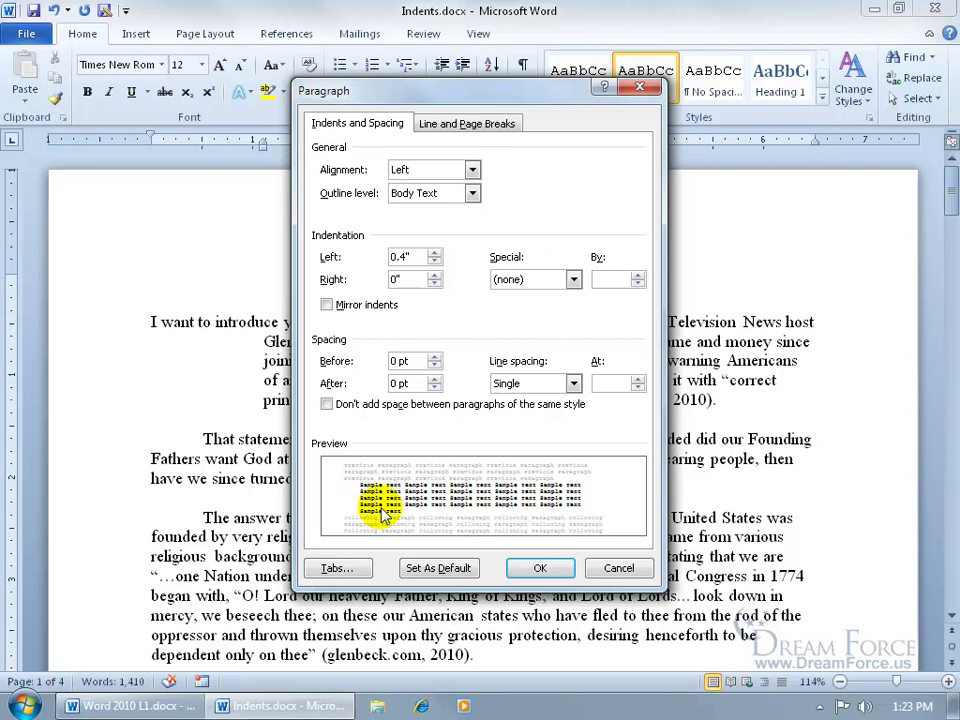
{"action": "left_click", "coordinate": [619, 568]}
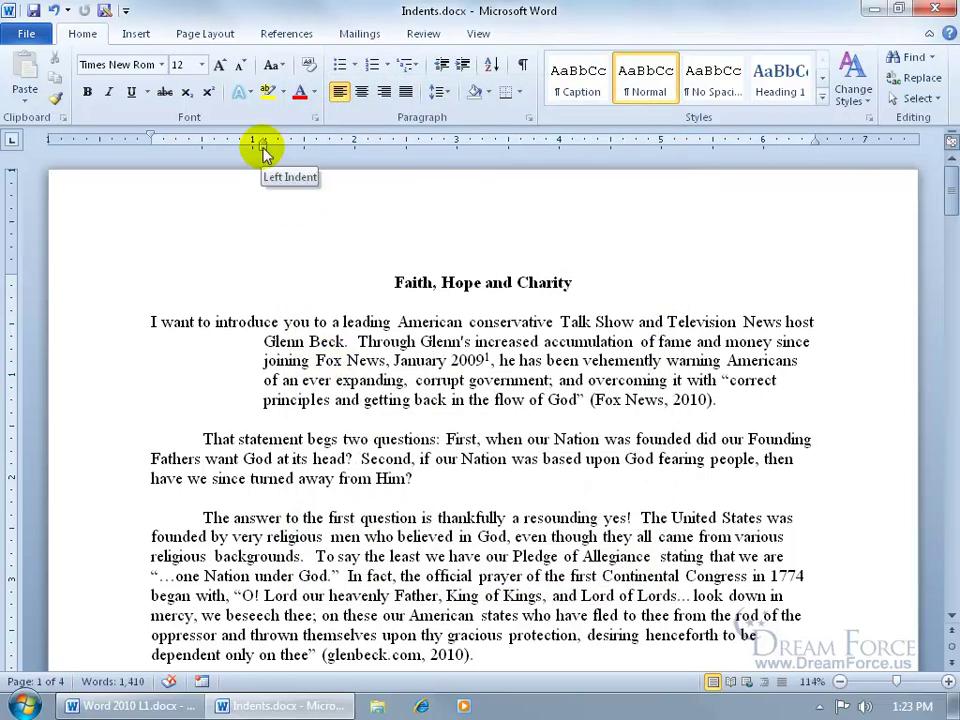
Try shifting the first paragraph left, undo it, then drag the hanging indent back to the margin
{"action": "left_click_drag", "start_coordinate": [264, 150], "coordinate": [222, 150]}
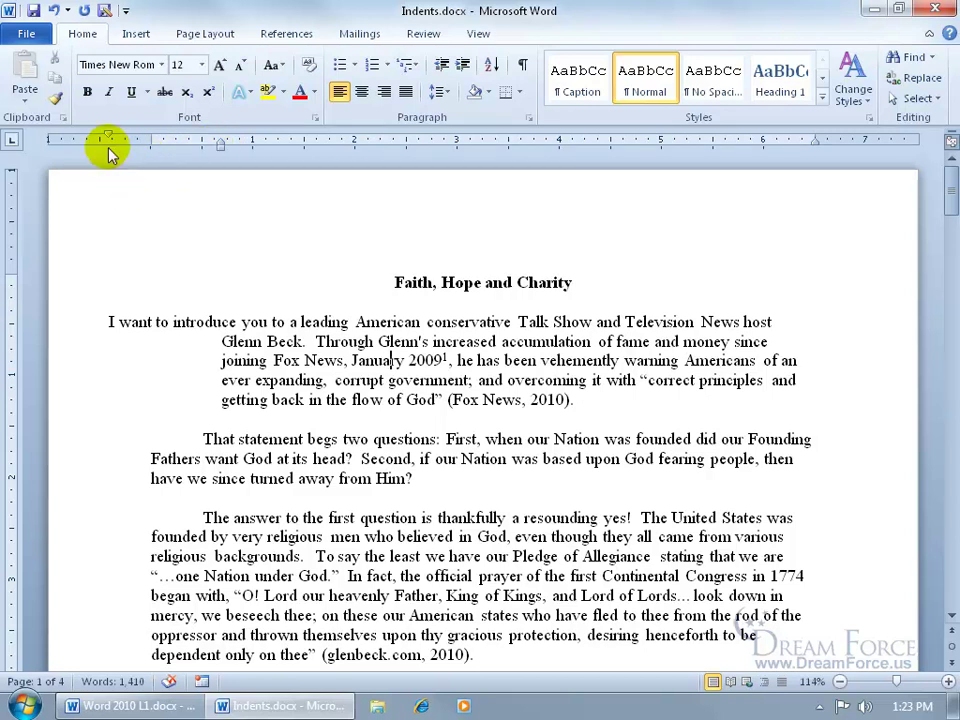
{"action": "left_click", "coordinate": [53, 10]}
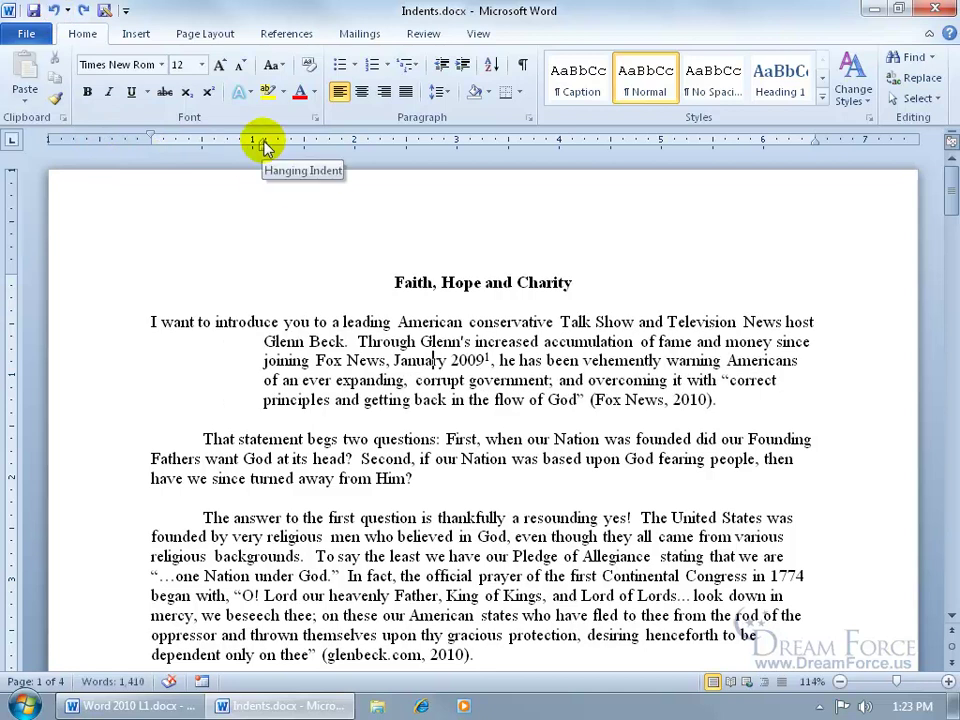
{"action": "left_click_drag", "start_coordinate": [265, 147], "coordinate": [152, 146]}
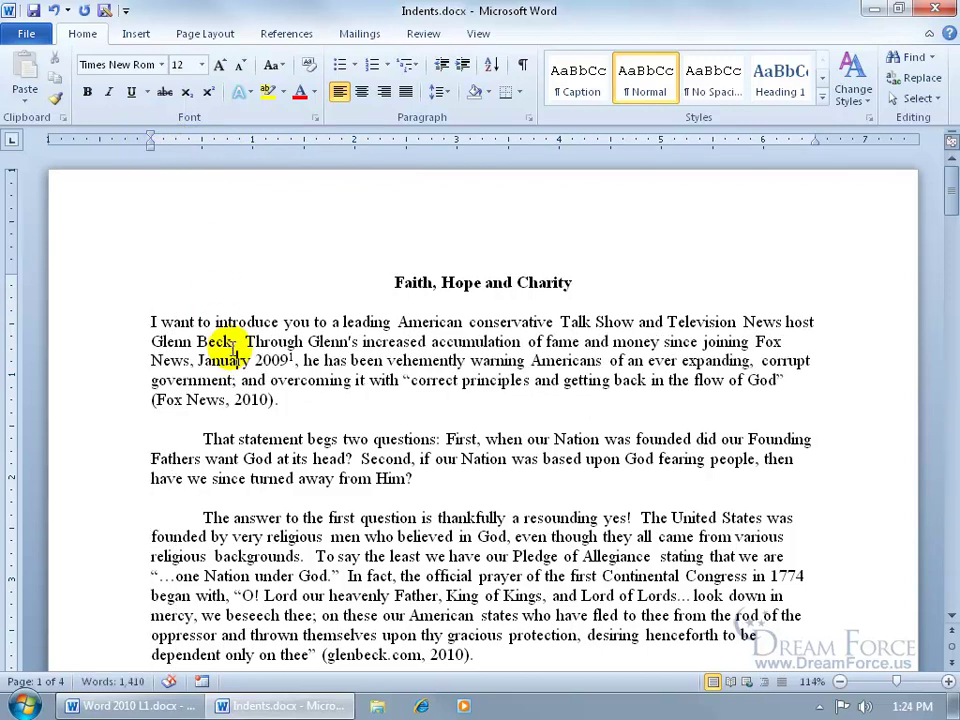